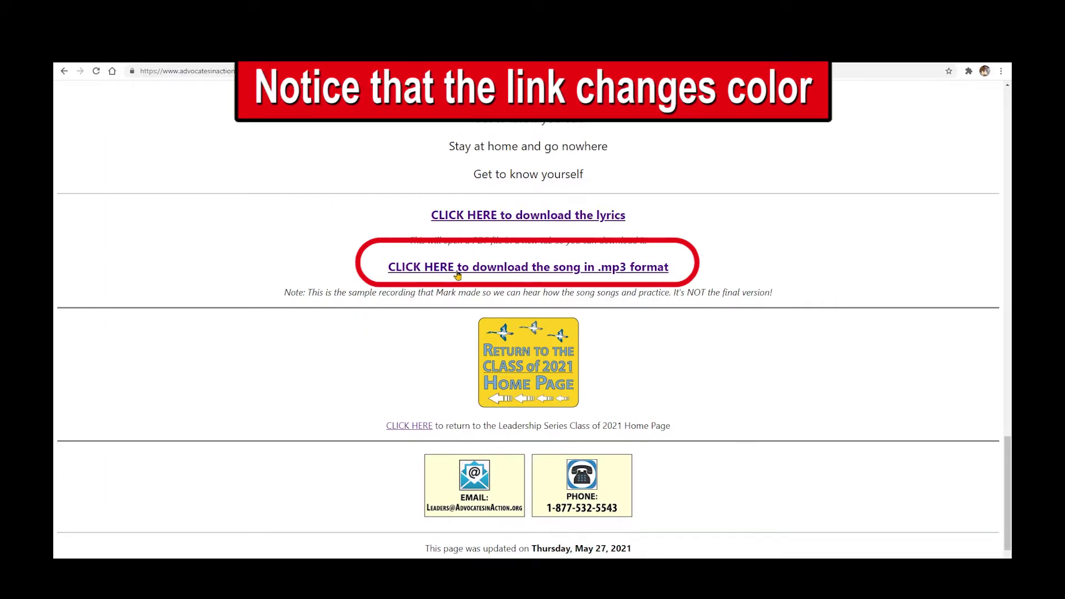
Step: Open the song's .mp3 file from the 'CLICK HERE to download the song in .mp3 format' link
{"action": "left_click", "coordinate": [457, 270]}
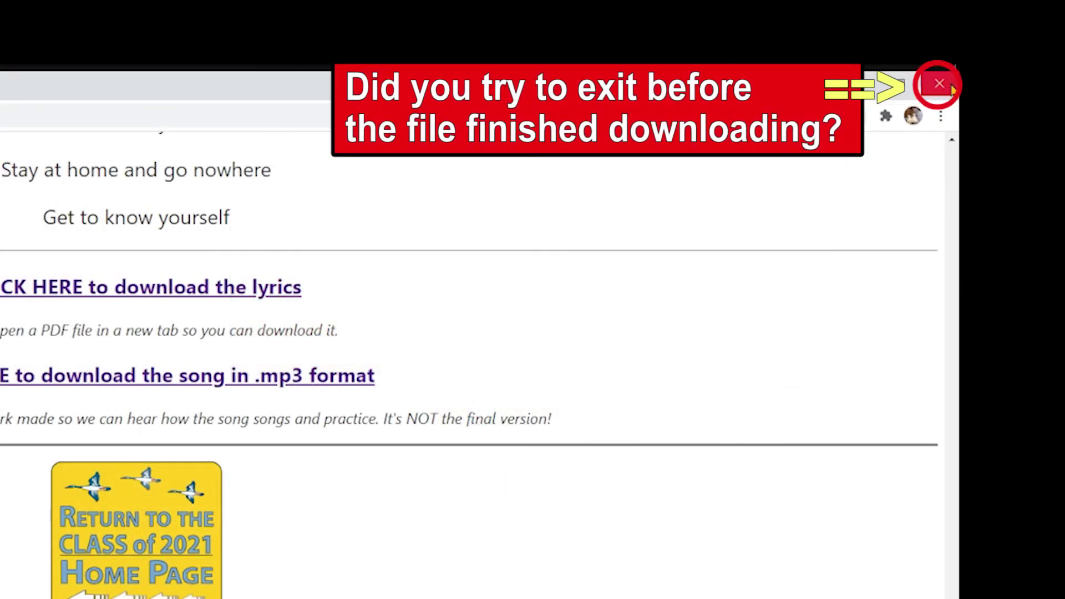
Step: Attempt to close Chrome, then choose 'Continue downloading' so new normal.mp3 finishes
{"action": "left_click", "coordinate": [950, 87]}
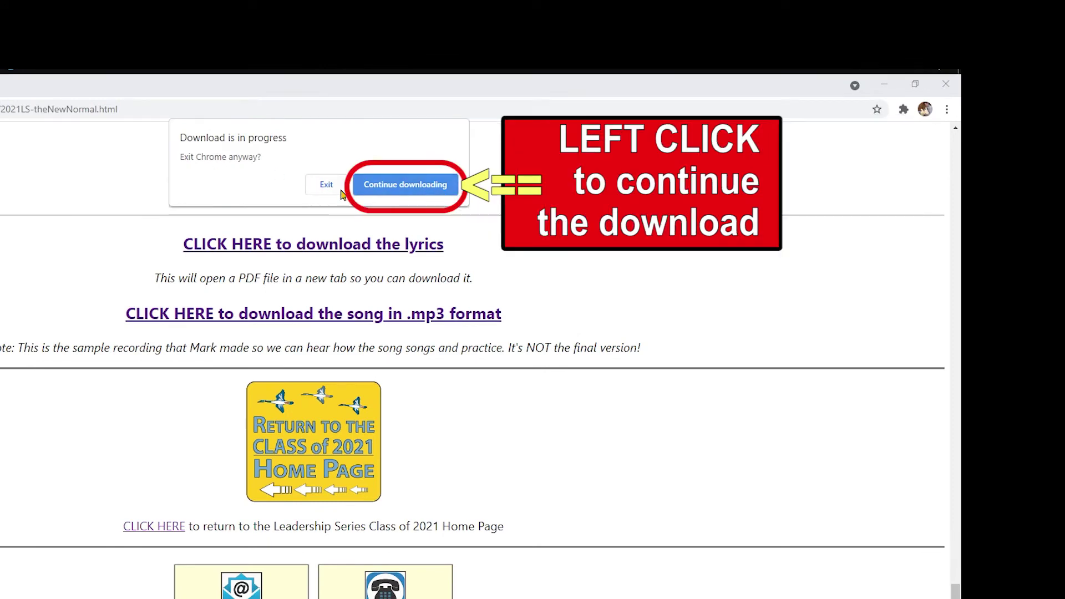
{"action": "left_click", "coordinate": [369, 192]}
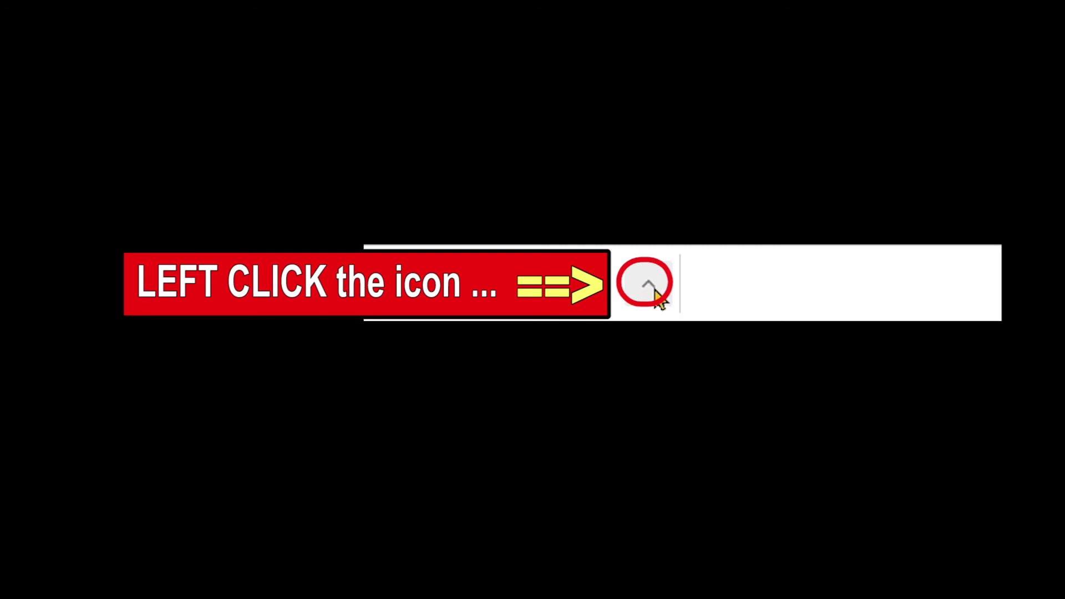
Step: Open the options menu for the finished new normal.mp3 download to show it in folder
{"action": "left_click", "coordinate": [656, 293]}
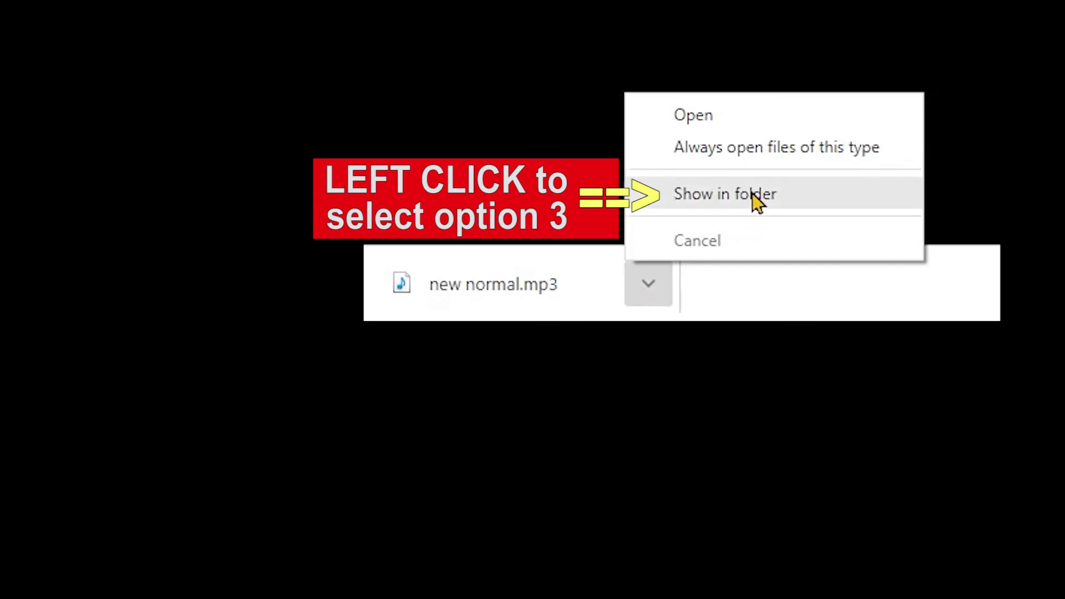
{"action": "left_click", "coordinate": [757, 199]}
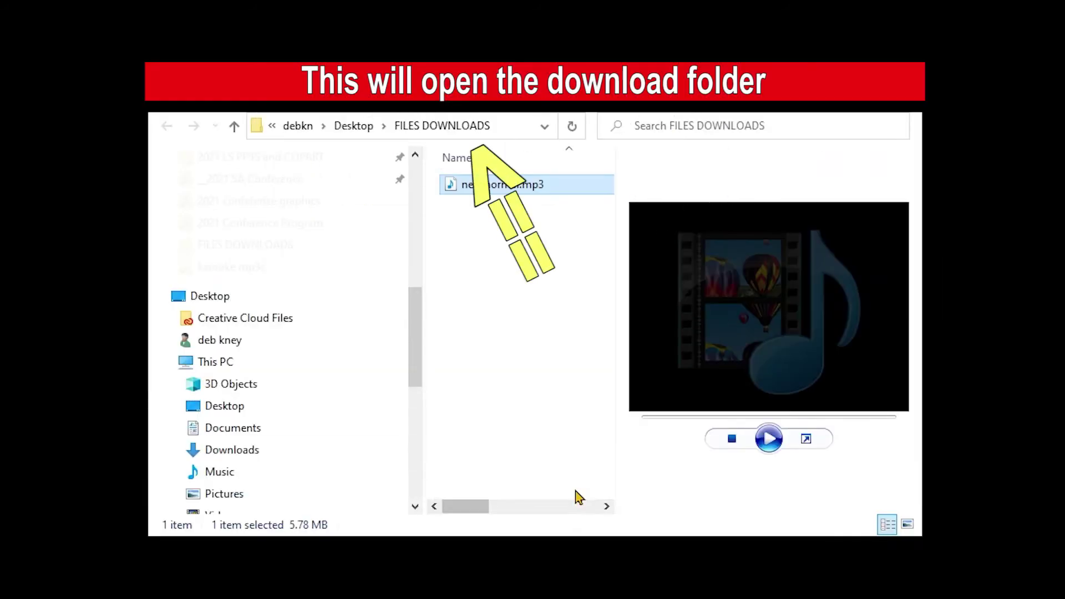